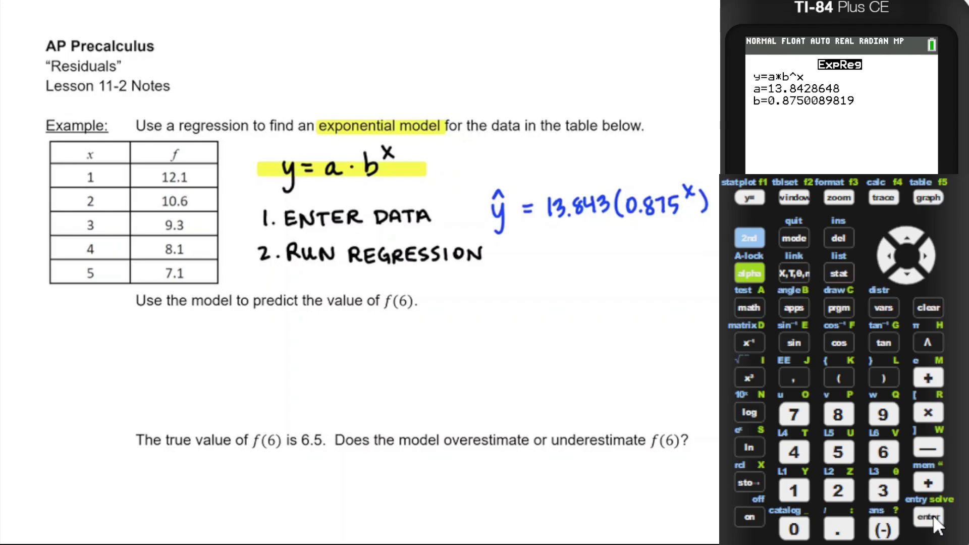
Step: Clear the calculator home screen and remove the accidental ln( entry
click(927, 308)
text(ln()
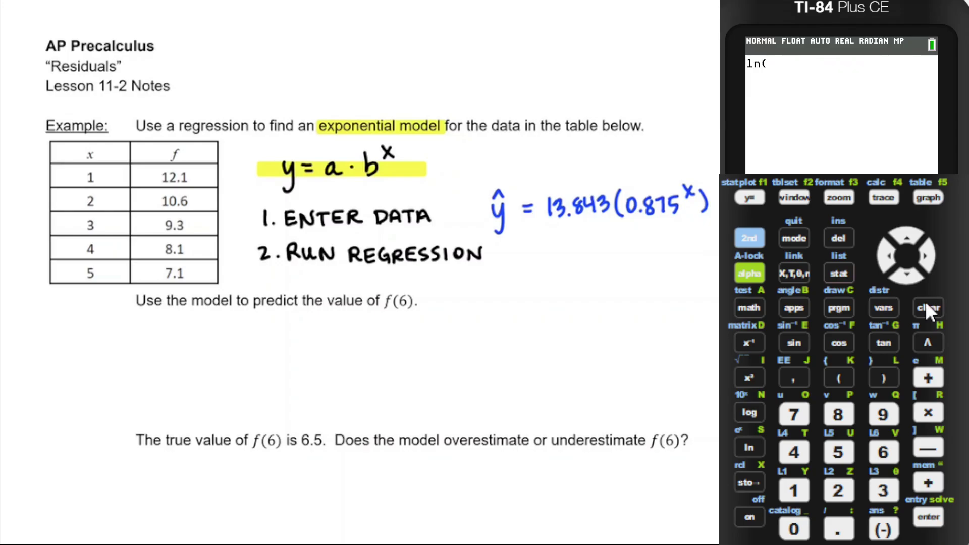
click(927, 305)
Step: Enter Y1(6) from Y-VARS, confirm Y1's regression equation, and evaluate it to get 6.212995563
click(884, 308)
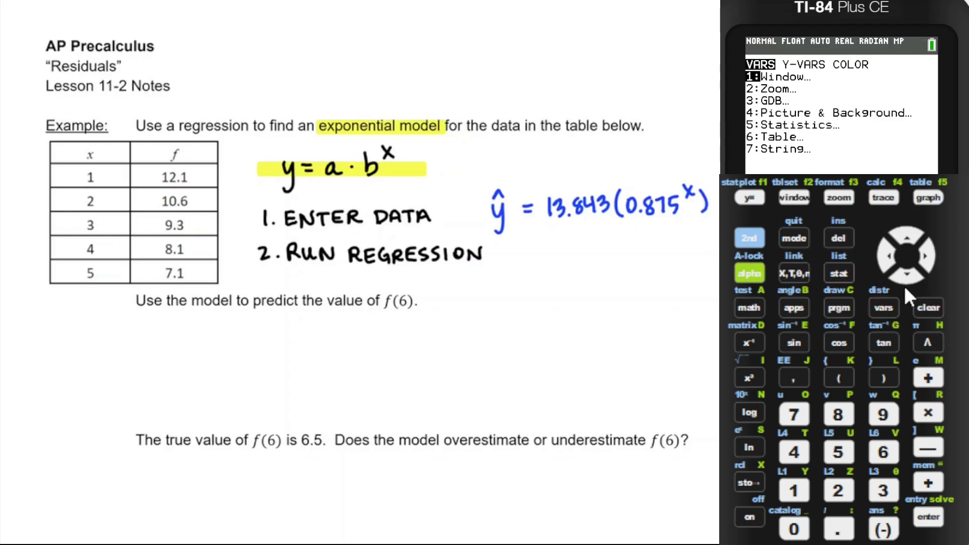
click(926, 262)
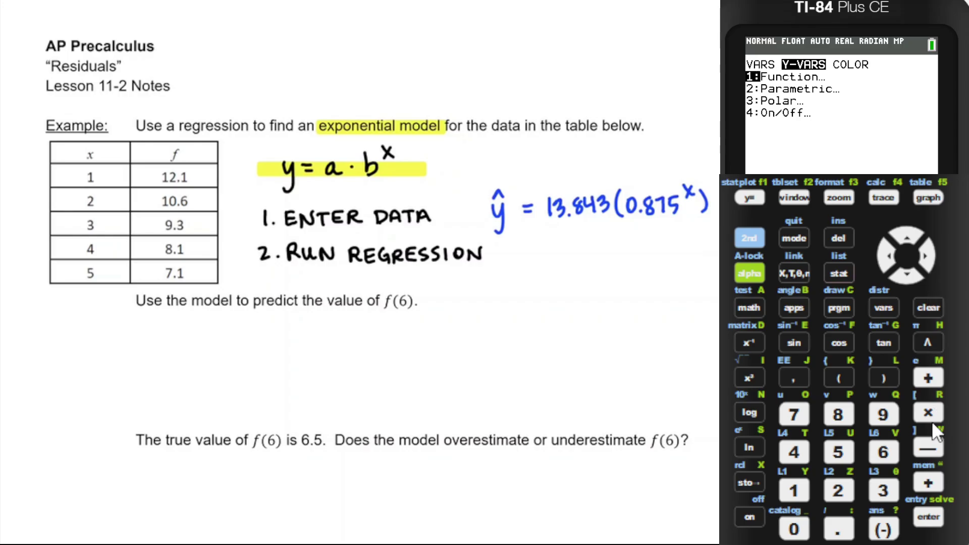
click(927, 516)
click(926, 513)
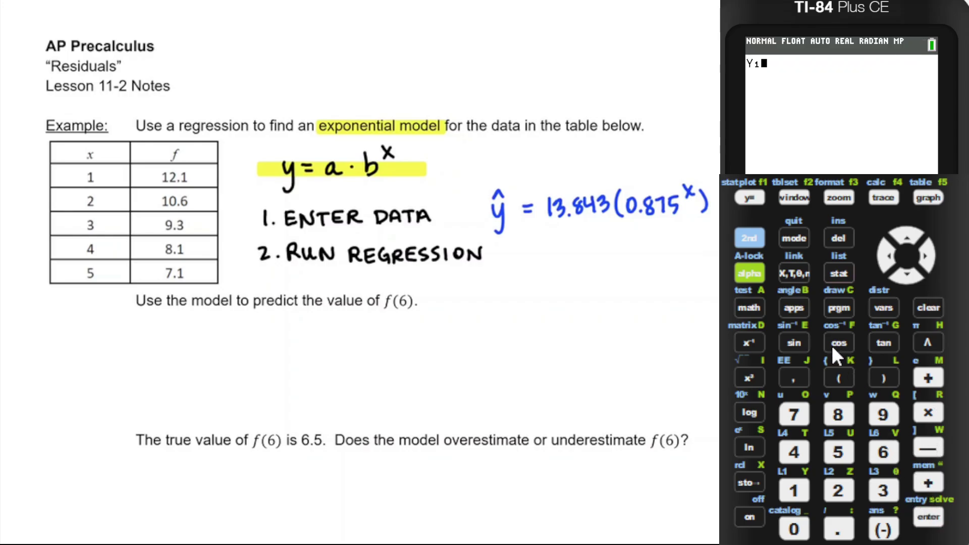
click(839, 378)
click(884, 452)
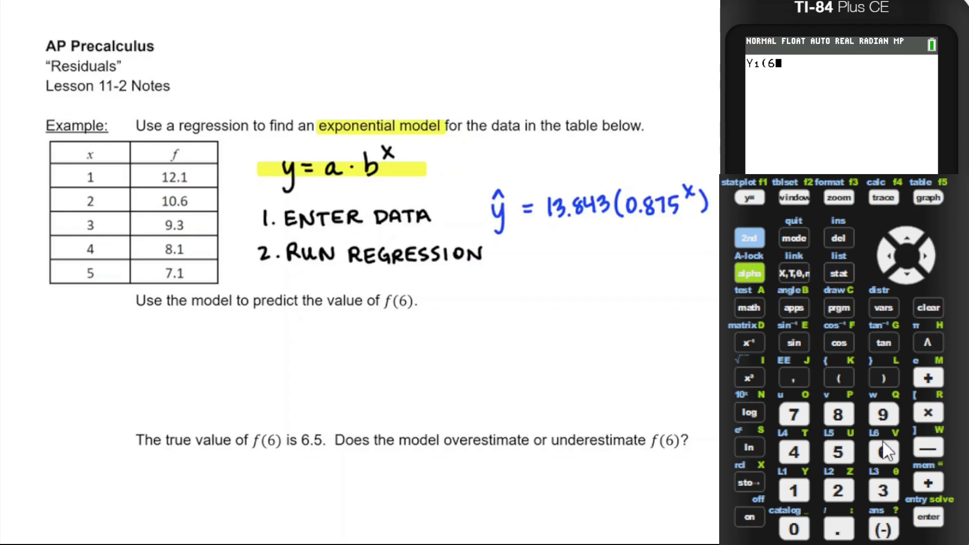
click(882, 377)
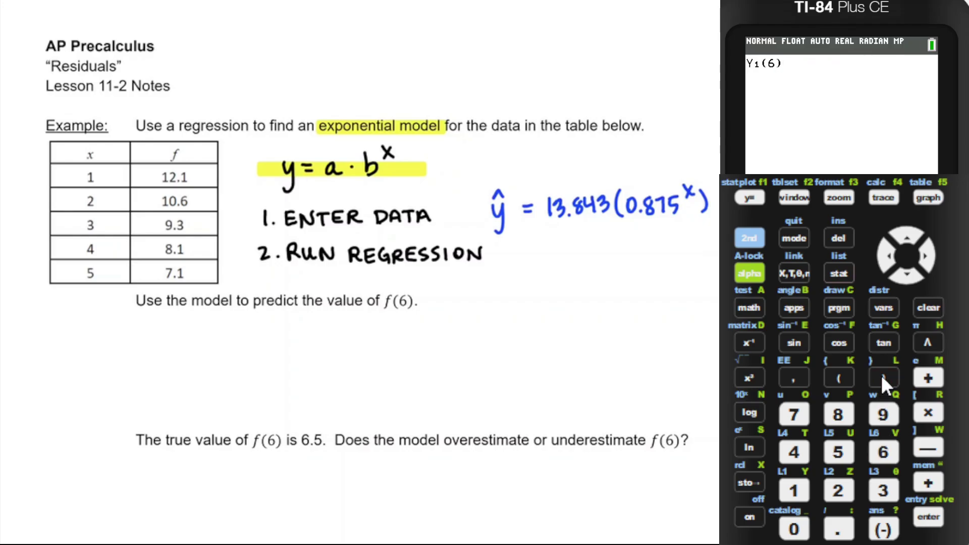
click(748, 199)
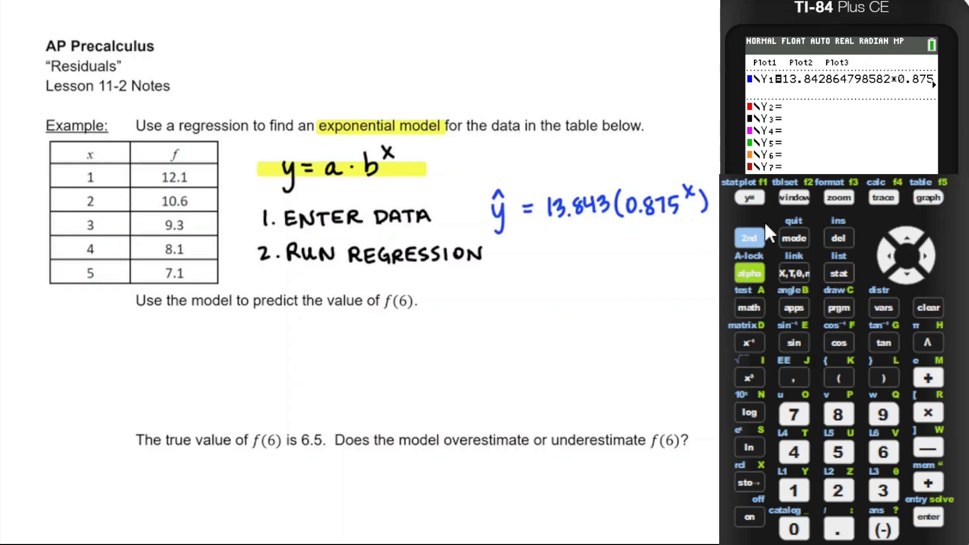
click(786, 237)
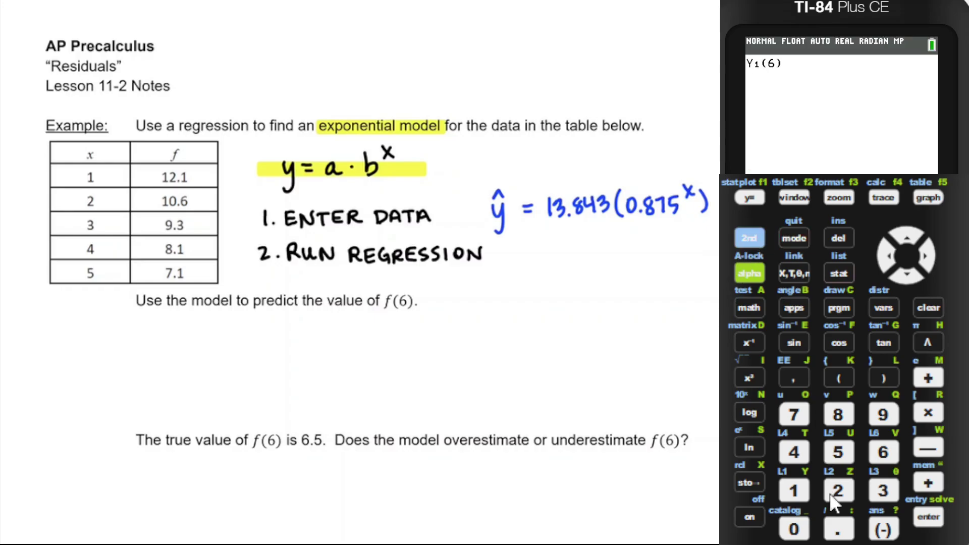
click(937, 517)
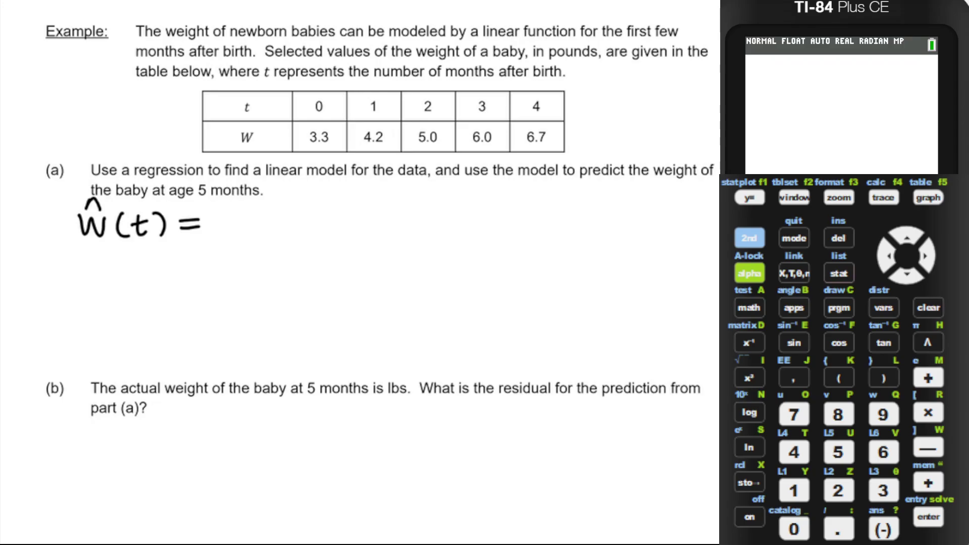
Step: Check the newborn data in the list editor and reach the STAT CALC menu
click(846, 273)
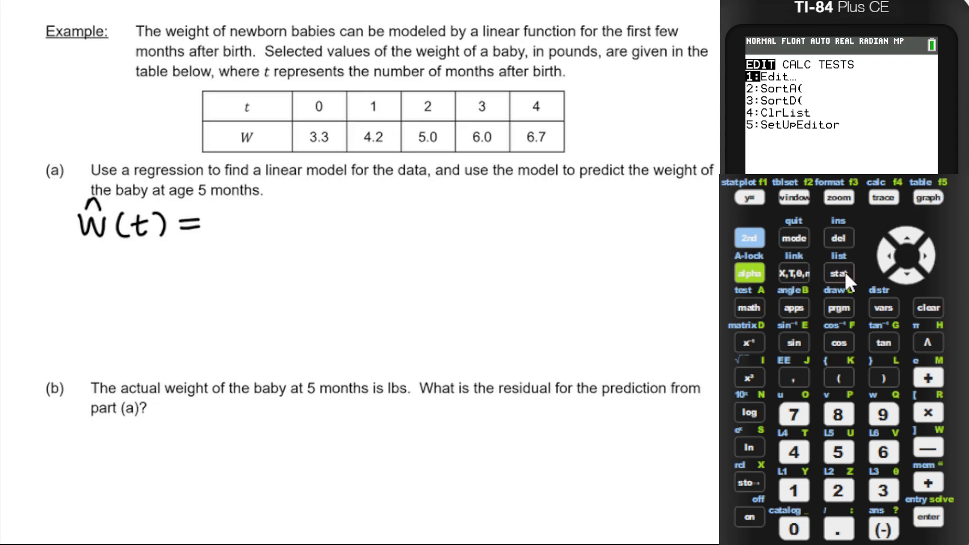
click(933, 516)
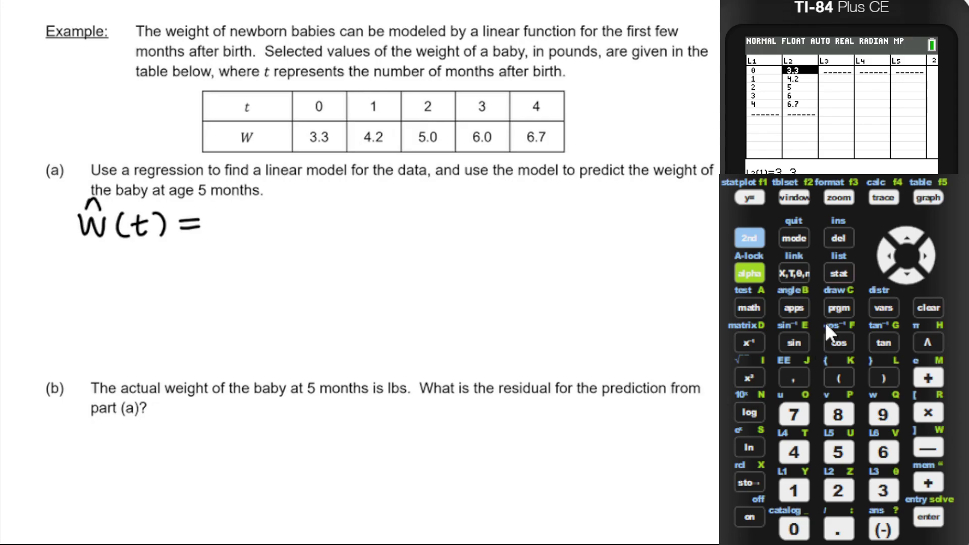
click(844, 277)
click(927, 260)
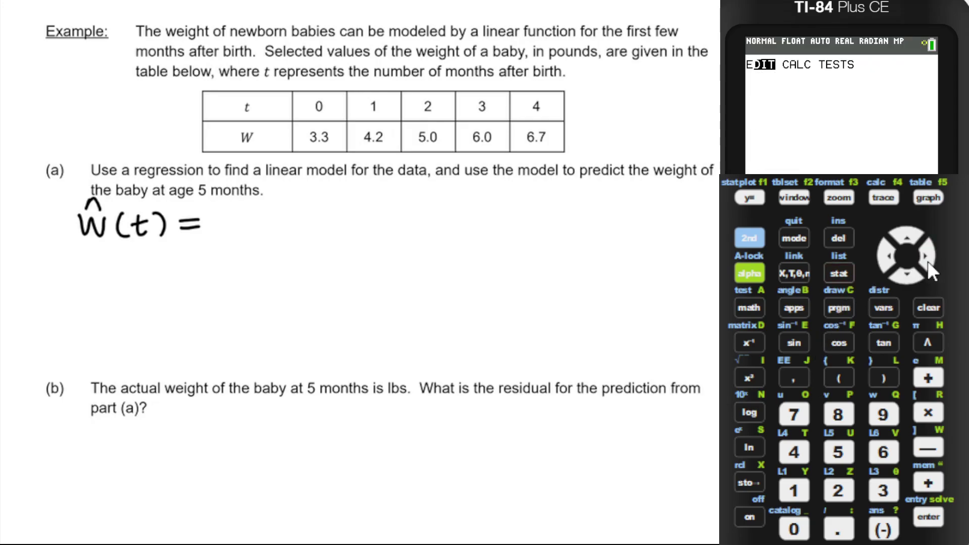
click(929, 520)
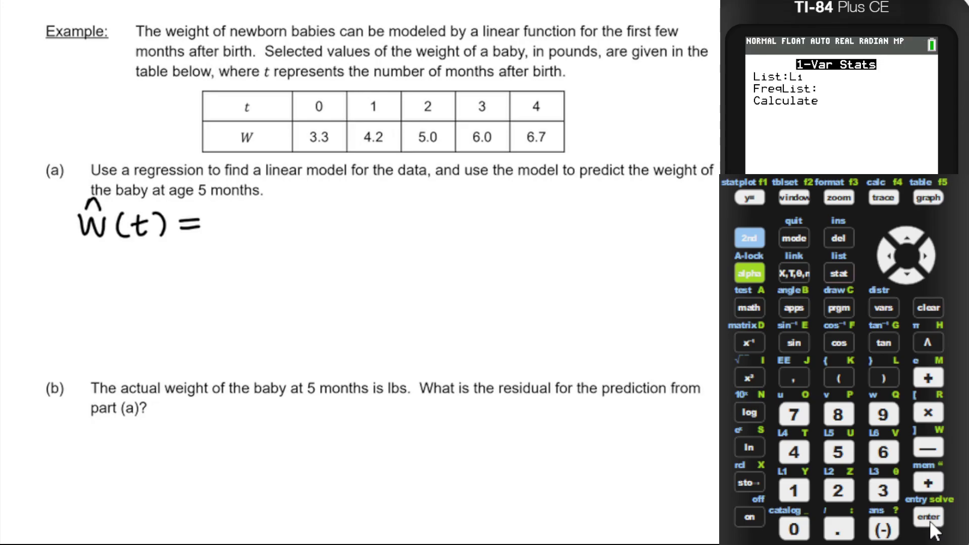
click(844, 273)
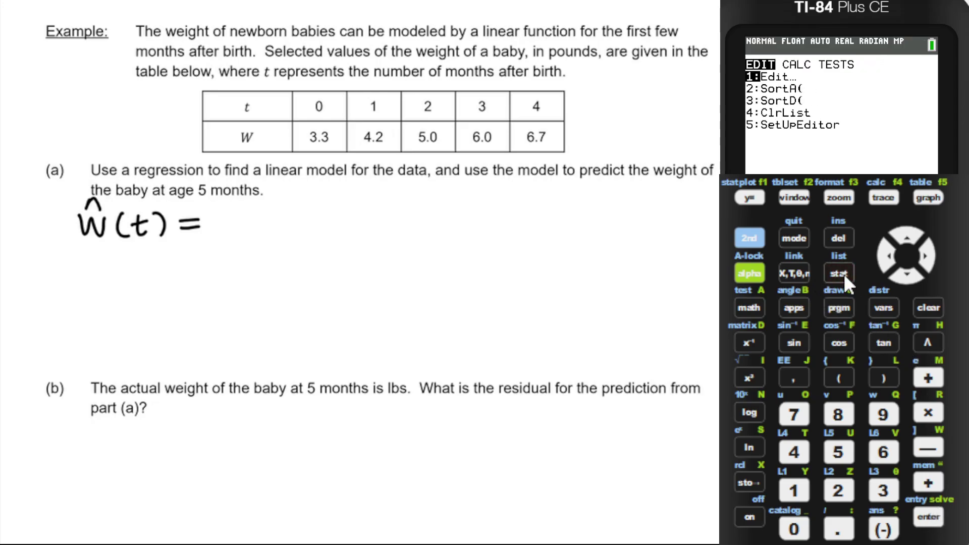
click(926, 255)
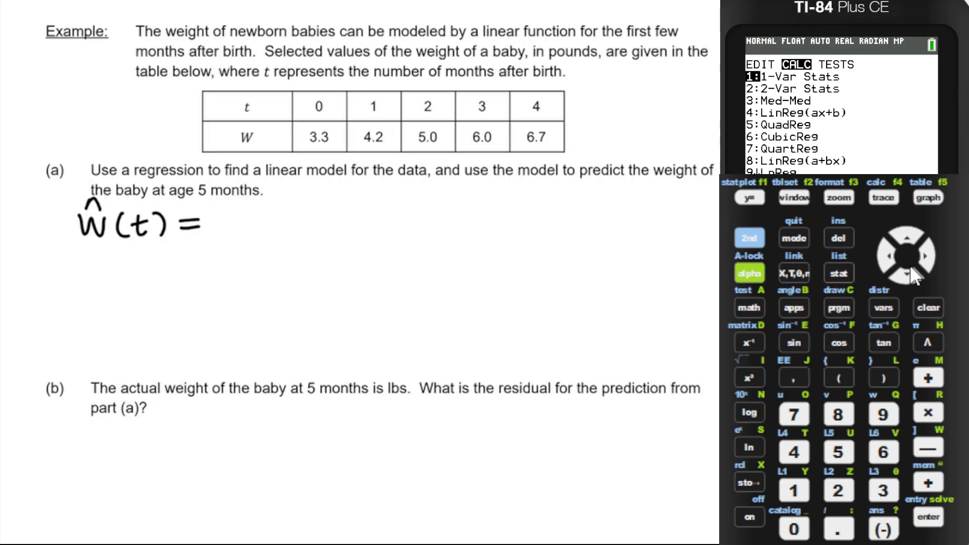
Step: Run LinReg(ax+b) on L1 and L2 storing to Y1, giving a=0.86 and b=3.32
click(803, 455)
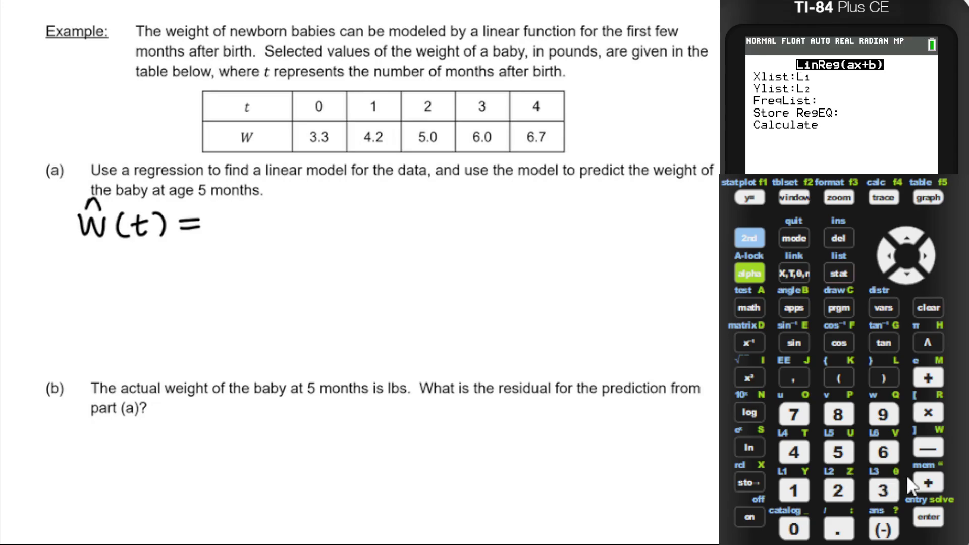
click(913, 277)
click(913, 277)
click(914, 277)
click(750, 275)
click(889, 197)
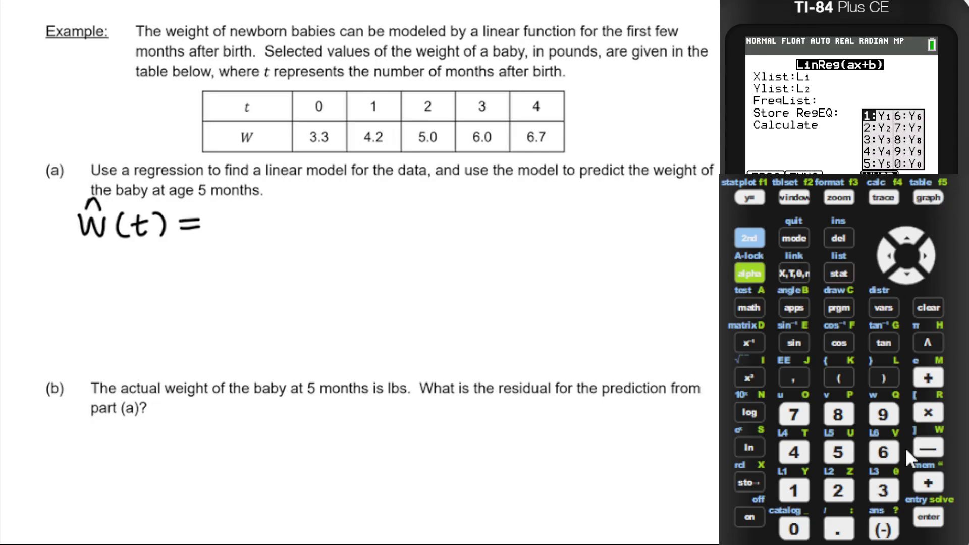
click(931, 517)
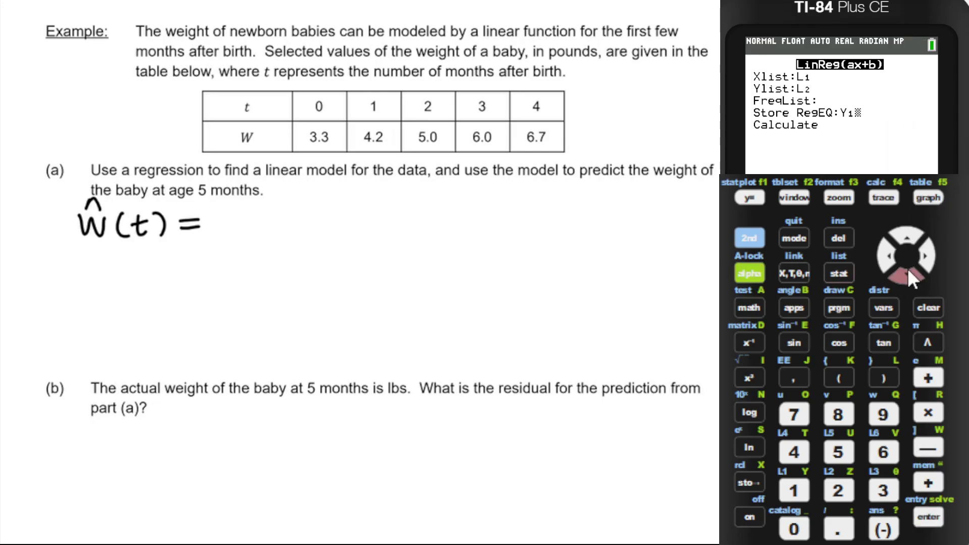
click(908, 268)
click(925, 517)
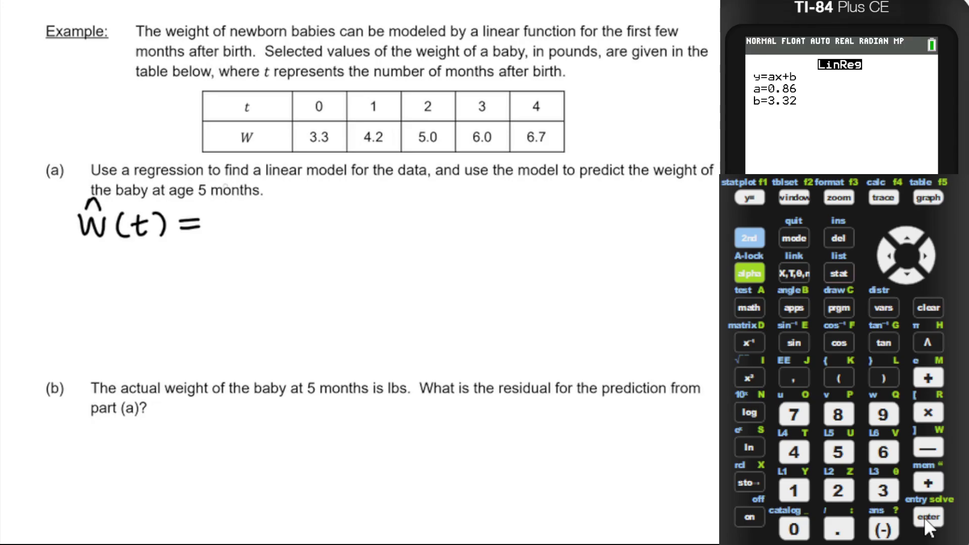
Step: Handwrite 0.86t + 3.32 after Ŵ(t) = on the worksheet
mouse_move(221, 215)
mouse_down()
mouse_move(220, 226)
mouse_move(226, 212)
mouse_move(261, 209)
mouse_move(310, 231)
mouse_up()
click(244, 228)
drag(291, 219, 329, 230)
mouse_move(320, 220)
mouse_down()
mouse_move(355, 216)
mouse_move(348, 232)
mouse_move(380, 215)
mouse_move(372, 238)
mouse_up()
click(363, 228)
mouse_move(387, 214)
mouse_down()
mouse_move(374, 235)
mouse_move(414, 233)
mouse_up()
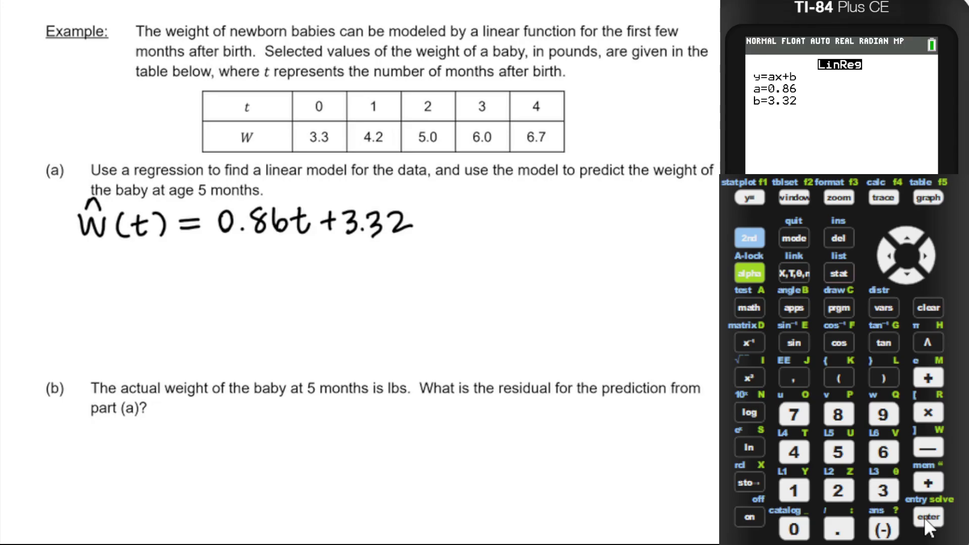
Step: Write Ŵ(5) beneath the fitted model
mouse_move(75, 319)
mouse_down()
mouse_move(104, 321)
mouse_move(101, 312)
mouse_move(121, 346)
mouse_up()
drag(139, 324, 134, 345)
mouse_move(138, 323)
mouse_down()
mouse_move(152, 322)
mouse_move(161, 350)
mouse_up()
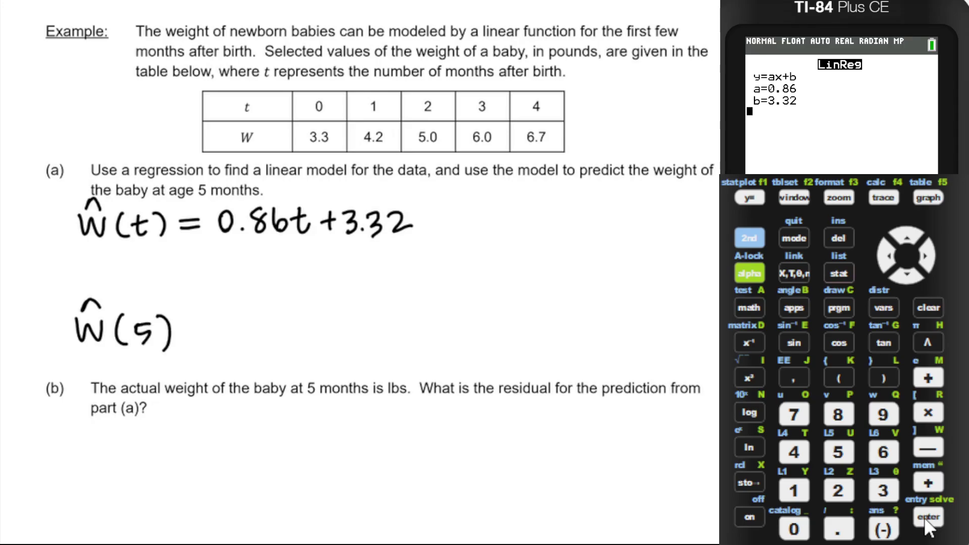
Step: Quit to the home screen and evaluate Y1(5), giving 7.62
click(753, 229)
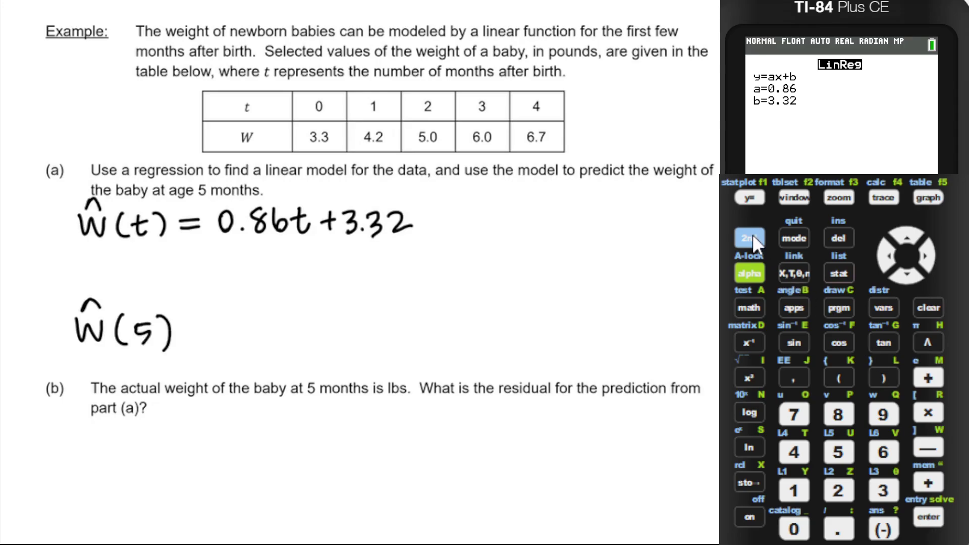
click(795, 233)
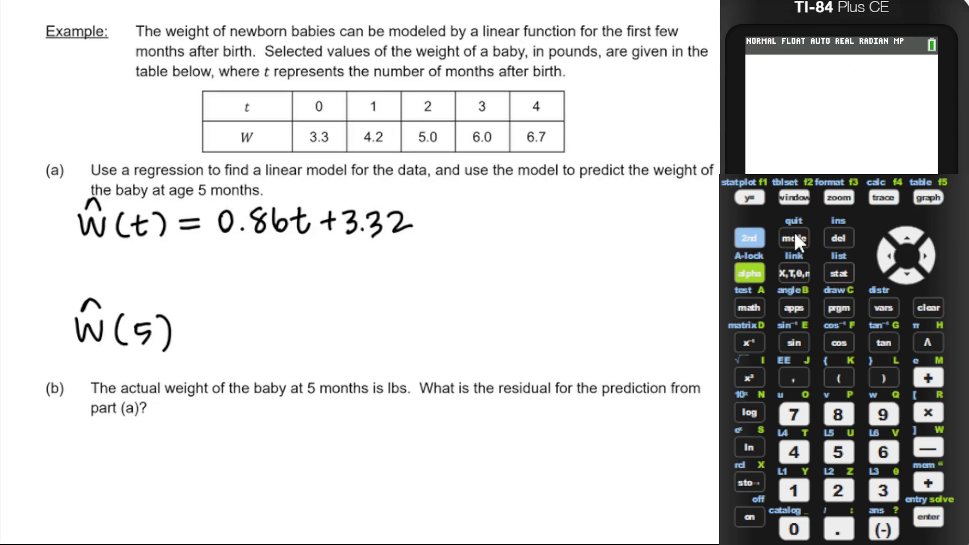
click(749, 272)
click(889, 195)
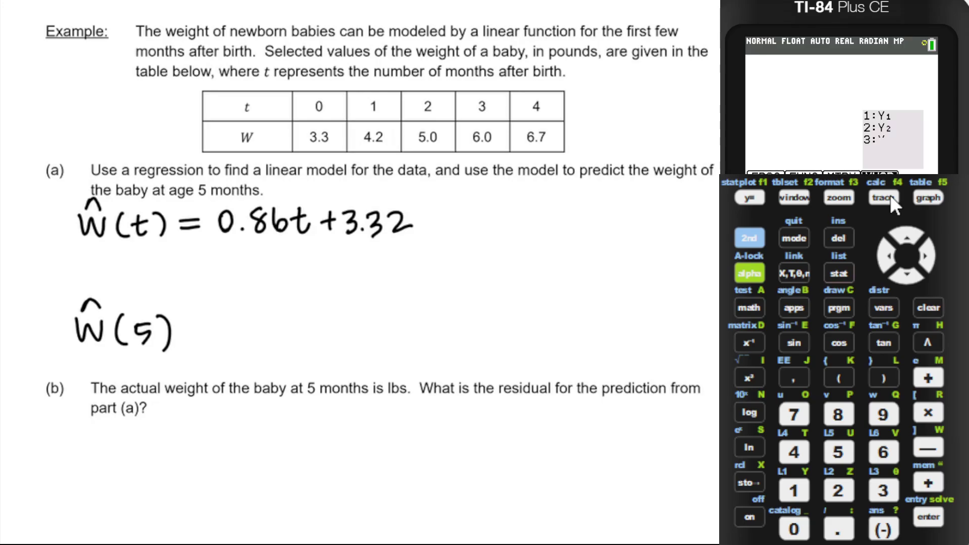
click(931, 512)
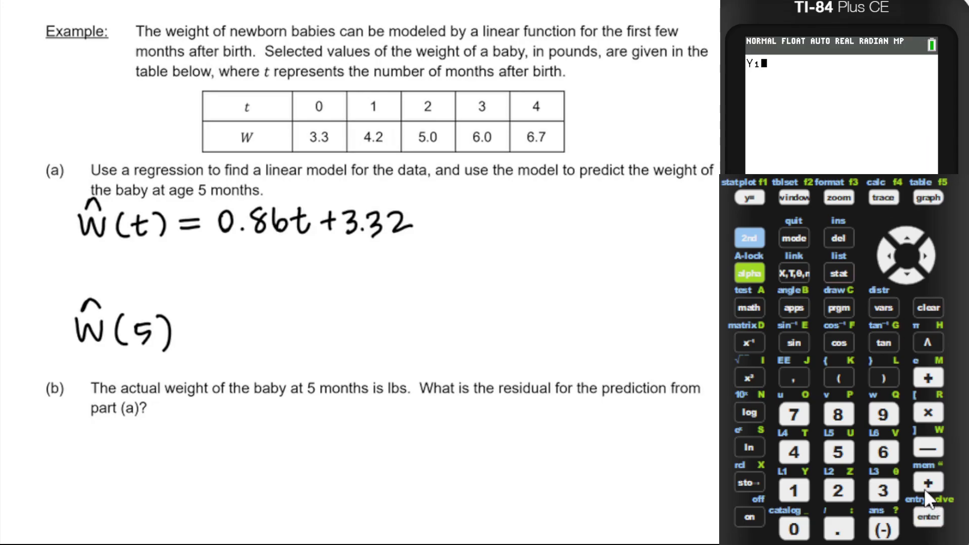
click(838, 377)
click(844, 454)
click(885, 377)
click(934, 517)
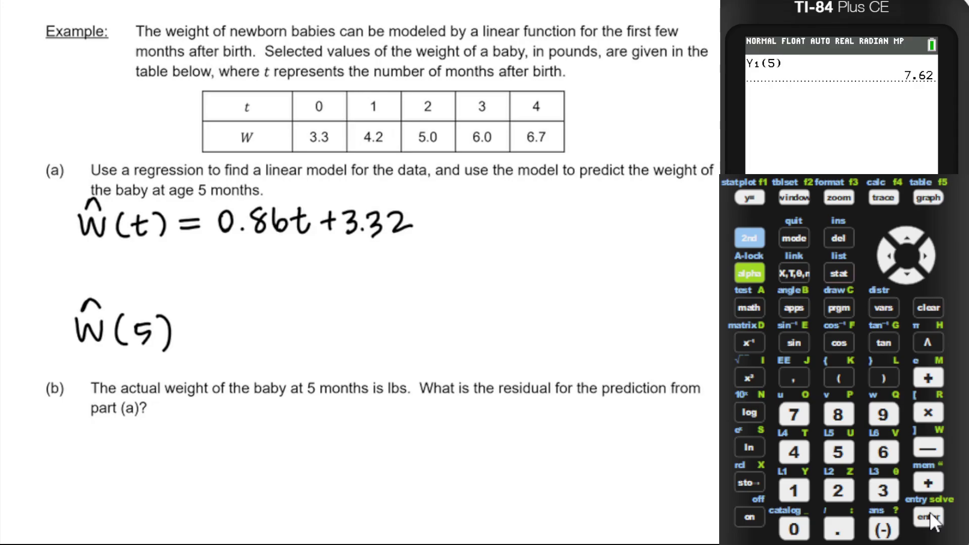
Step: Write = 7.62 after Ŵ(5) on the worksheet
mouse_move(186, 327)
mouse_down()
mouse_move(235, 320)
mouse_move(232, 344)
mouse_move(268, 339)
mouse_up()
click(244, 337)
drag(276, 327, 306, 342)
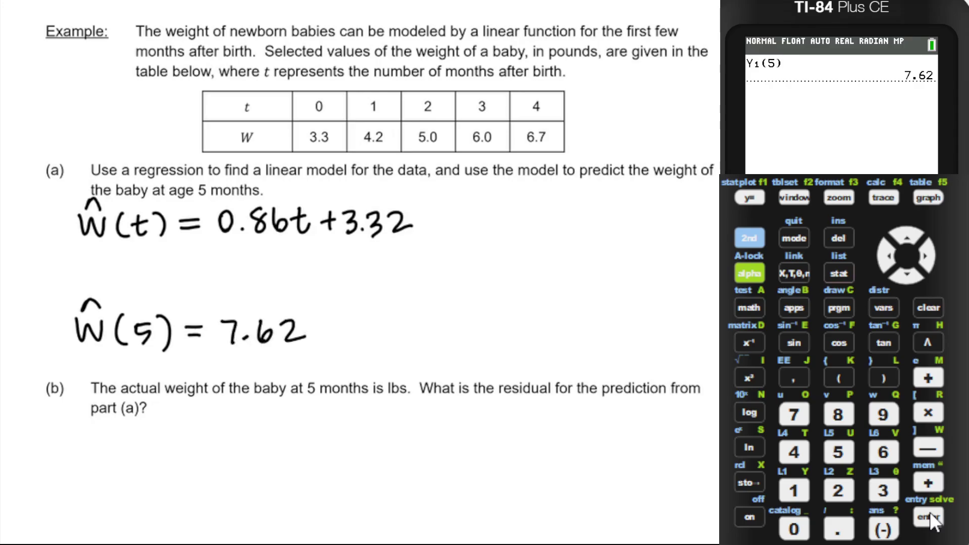
Step: Scroll the worksheet down to bring part (c) into view
scroll(380, 217, down, 2)
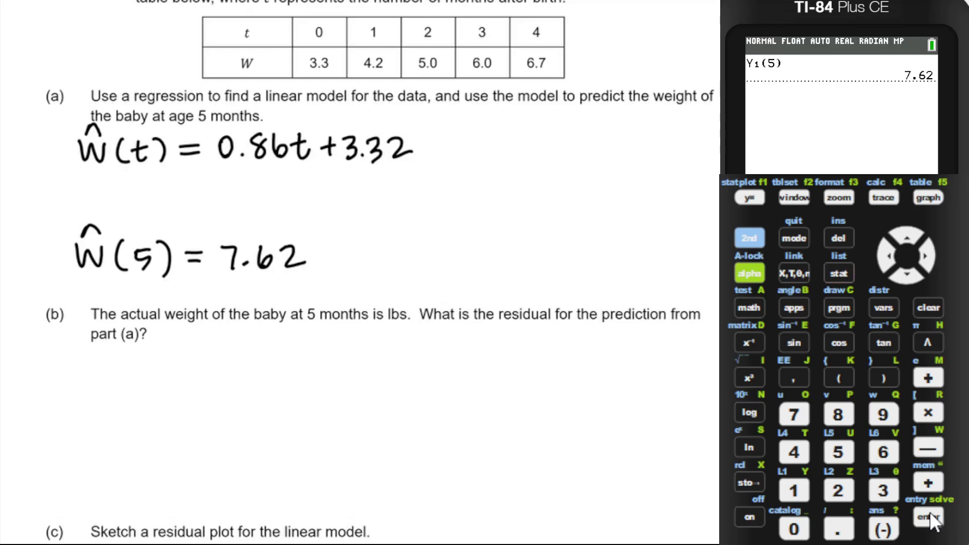
scroll(380, 272, down, 1)
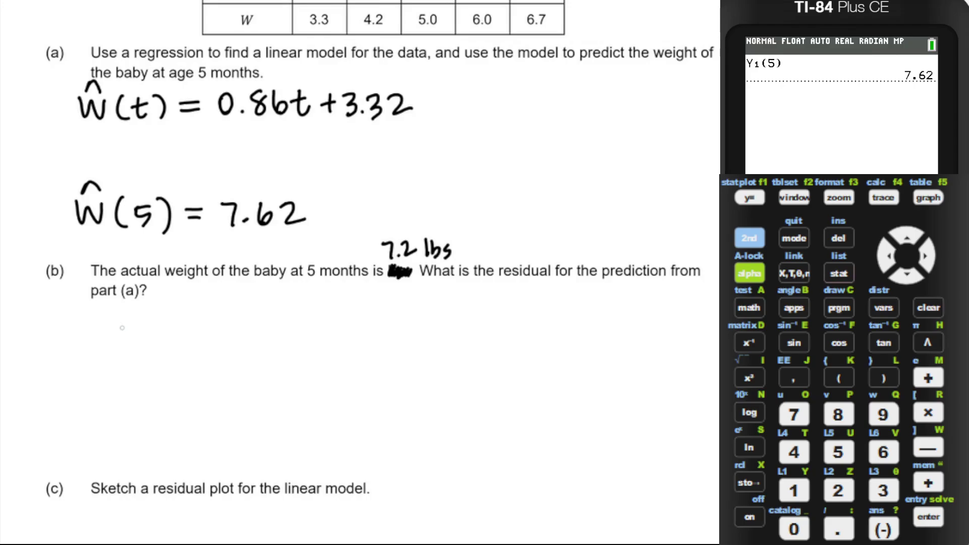
Step: Handwrite the residual formula ACTUAL − PREDICTED under part (b)
mouse_move(106, 346)
mouse_down()
mouse_move(122, 345)
mouse_move(120, 336)
mouse_move(135, 345)
mouse_up()
mouse_move(144, 328)
mouse_down()
mouse_move(145, 346)
mouse_move(157, 328)
mouse_up()
drag(155, 328, 185, 339)
mouse_move(193, 328)
mouse_down()
mouse_move(205, 345)
mouse_move(228, 335)
mouse_up()
drag(235, 328, 236, 346)
drag(236, 327, 238, 337)
mouse_move(253, 327)
mouse_down()
mouse_move(254, 345)
mouse_move(285, 345)
mouse_move(284, 334)
mouse_move(288, 345)
mouse_move(305, 344)
mouse_up()
drag(325, 328, 333, 345)
drag(321, 327, 343, 326)
mouse_move(346, 327)
mouse_down()
mouse_move(353, 344)
mouse_move(354, 335)
mouse_up()
mouse_move(345, 327)
mouse_down()
mouse_move(362, 325)
mouse_move(360, 345)
mouse_up()
drag(360, 326, 362, 345)
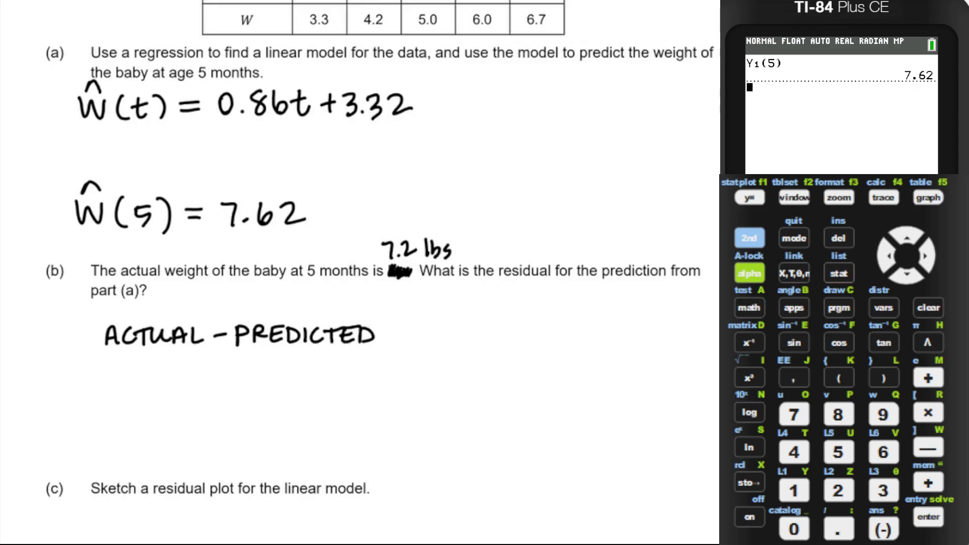
Step: Write 7.2 − 7.62 below the formula
click(127, 391)
mouse_move(106, 377)
mouse_down()
mouse_move(120, 397)
mouse_move(178, 385)
mouse_move(187, 398)
mouse_move(249, 395)
mouse_up()
click(200, 392)
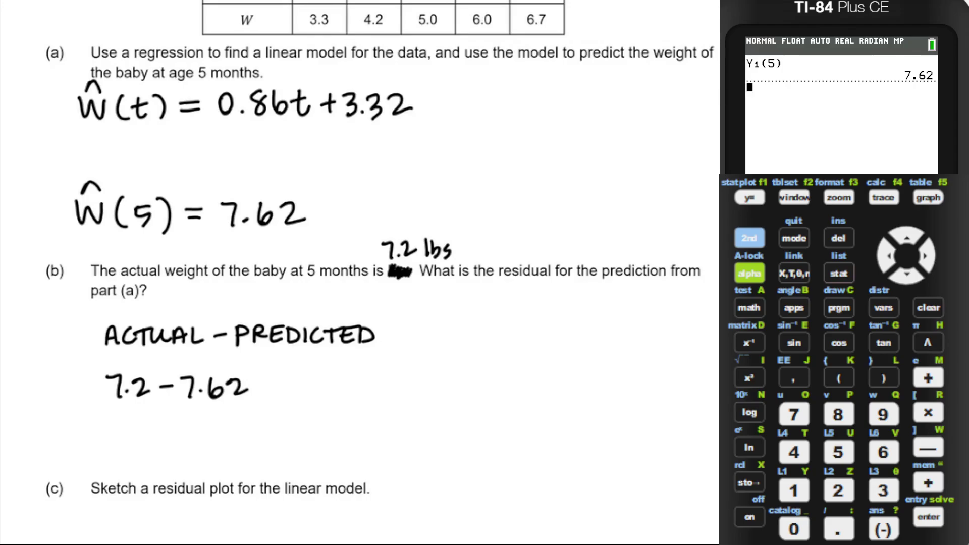
Step: Compute 7.2 − 7.62 on the calculator, getting −0.42, and begin recording the result
click(793, 413)
click(838, 530)
click(846, 489)
click(927, 447)
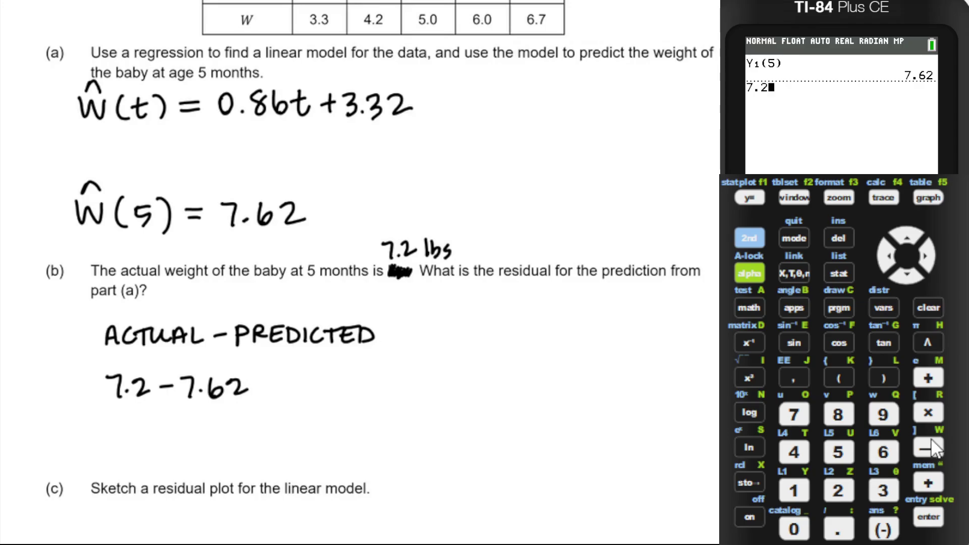
click(804, 415)
click(838, 530)
click(877, 457)
click(848, 488)
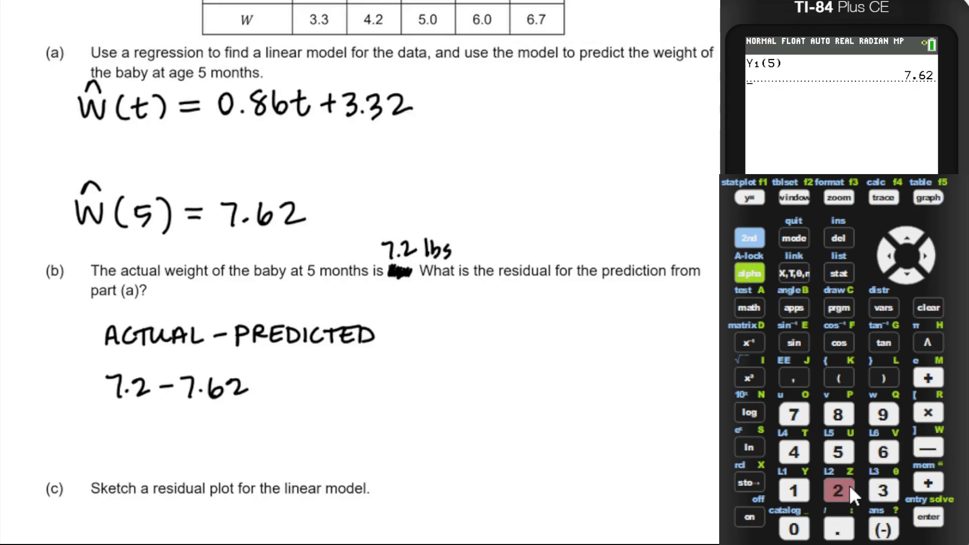
click(930, 514)
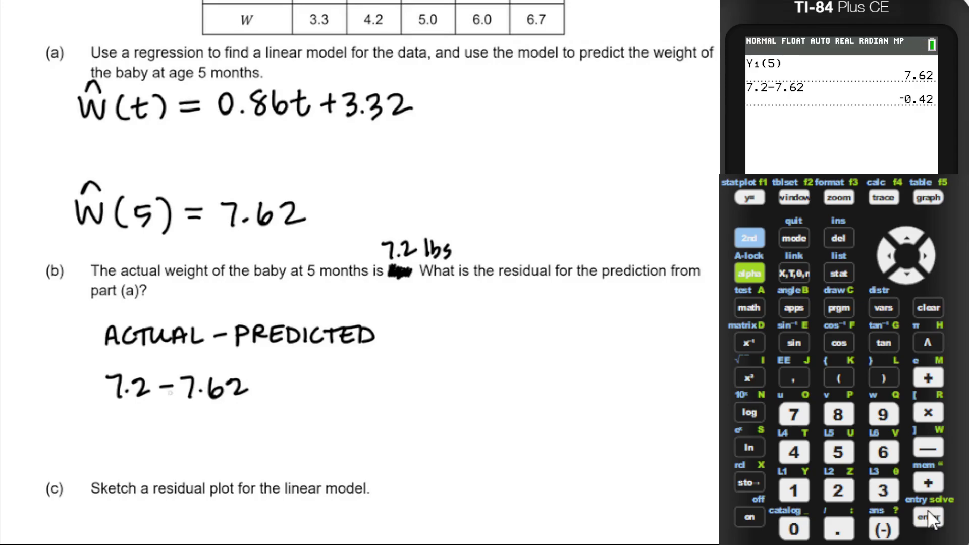
drag(73, 435, 91, 434)
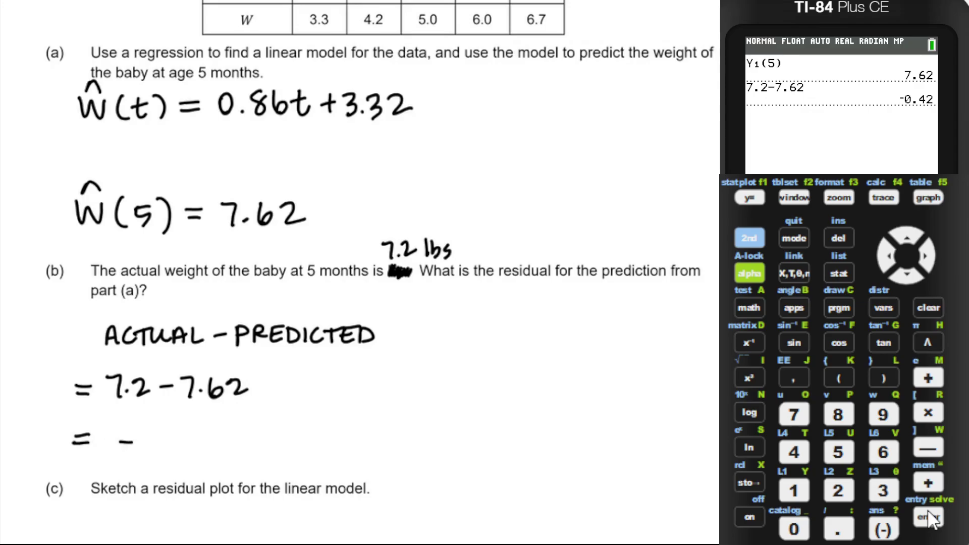